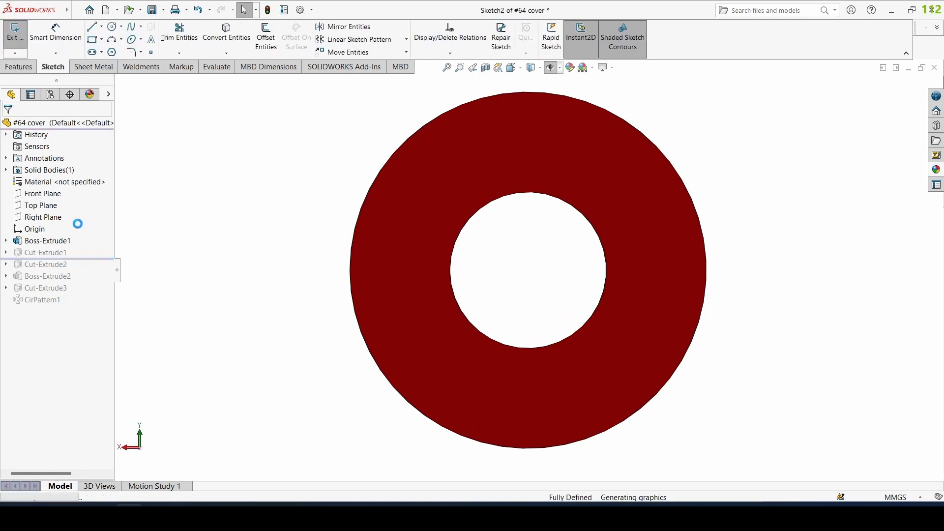
# Step: Orient the Cut-Extrude1 sketch to the back view and examine its profile and the bolt circle's diameter dimension
pyautogui.moveTo(268, 257)
pyautogui.mouseDown(button='middle')
pyautogui.moveTo(327, 263)
pyautogui.moveTo(251, 261)
pyautogui.mouseUp(button='middle')
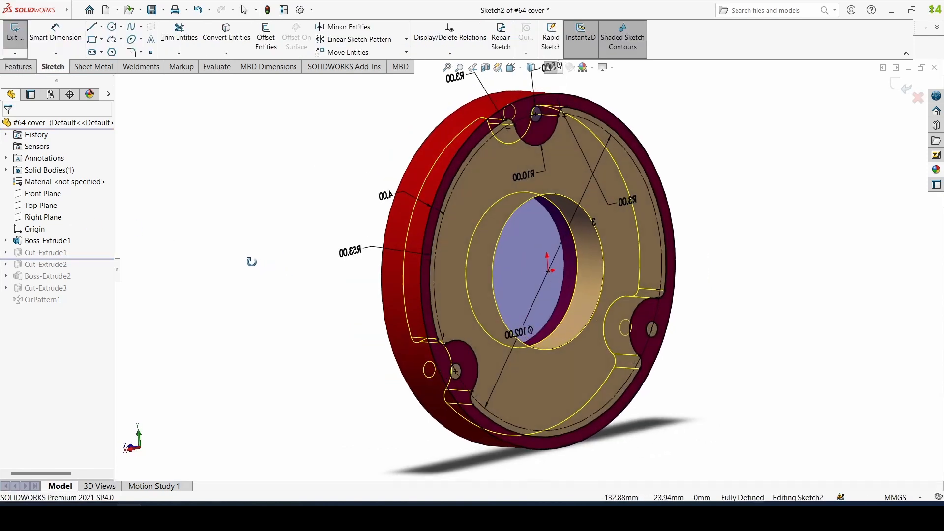
pyautogui.press('space')
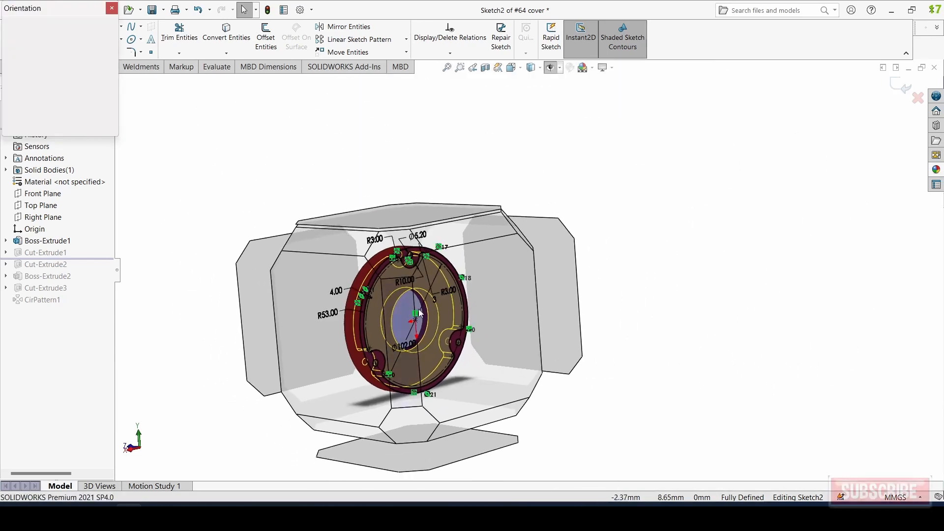
pyautogui.click(491, 283)
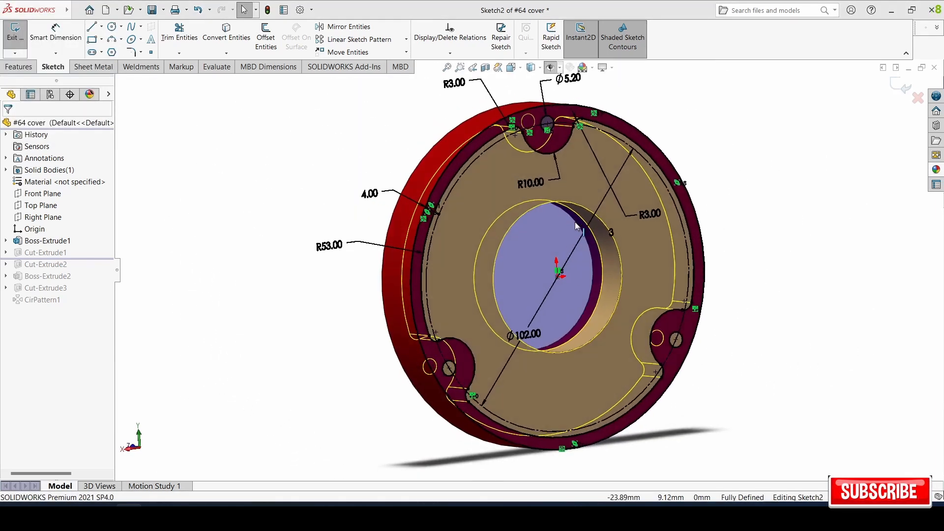
pyautogui.scroll(-2, 696, 156)
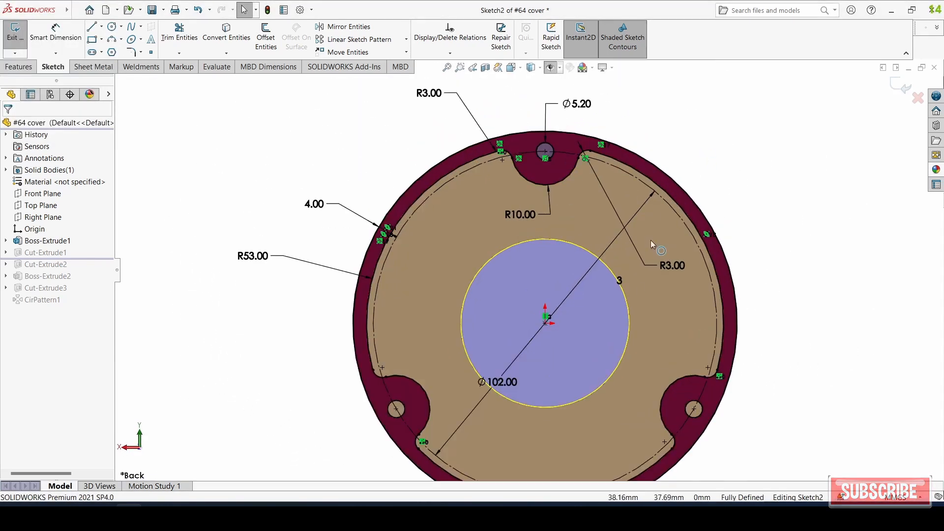
pyautogui.scroll(1, 415, 401)
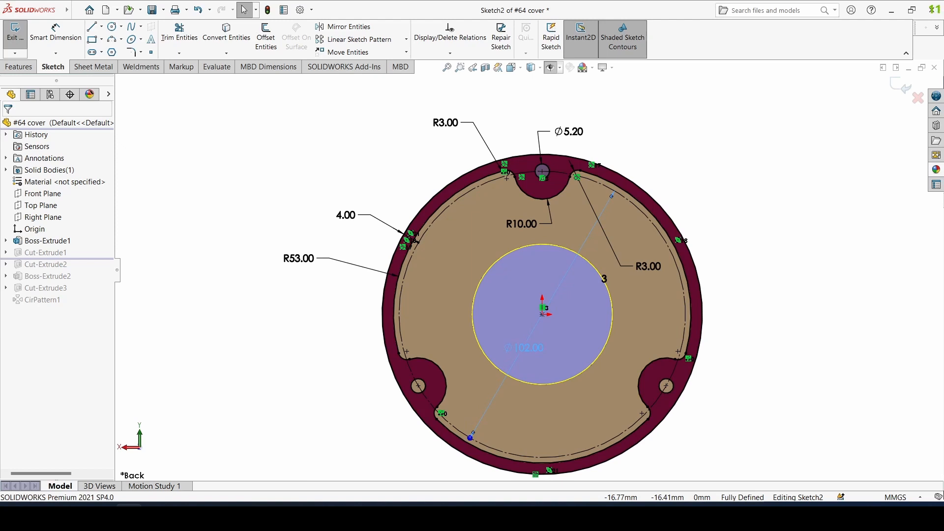
pyautogui.click(524, 348)
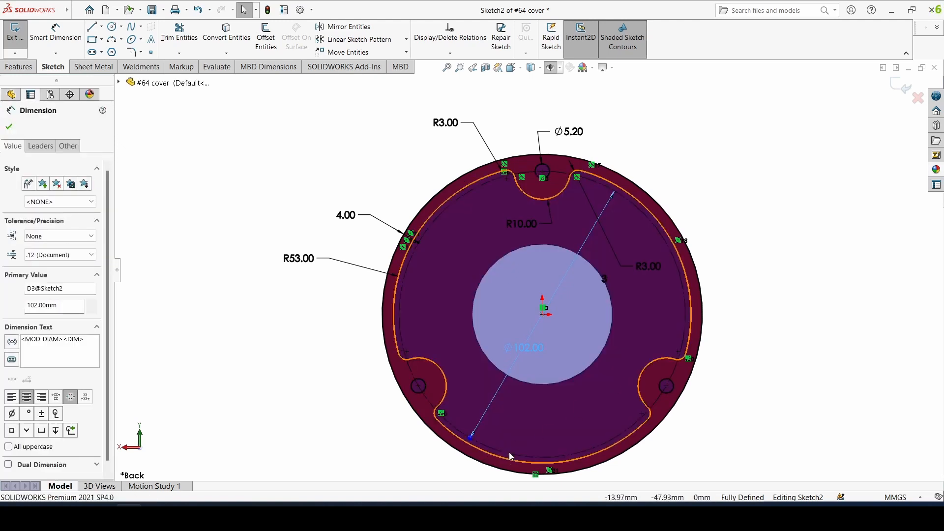
pyautogui.scroll(-1, 556, 468)
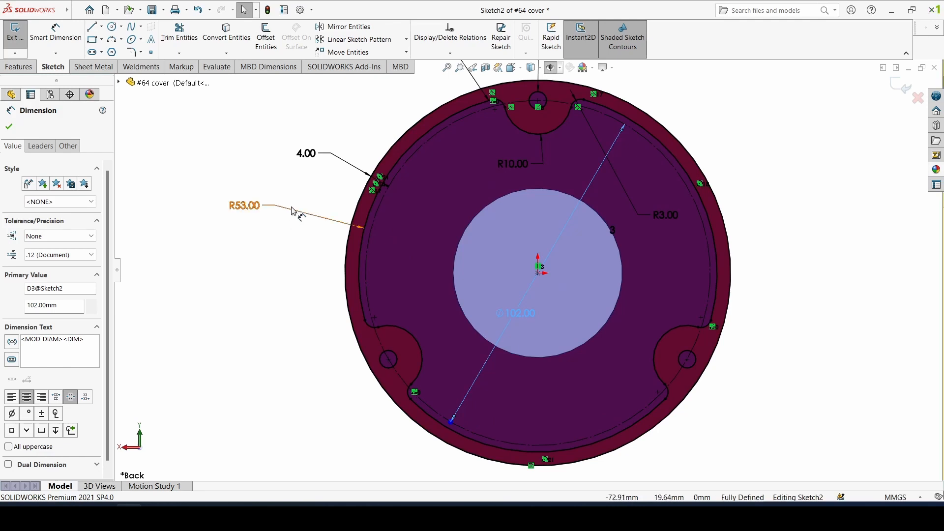
# Step: Reposition the R53, 4 mm and one of the R3 dimension labels in the Cut-Extrude1 sketch, and exit the sketch
pyautogui.moveTo(294, 211); pyautogui.dragTo(291, 226)
pyautogui.moveTo(346, 163); pyautogui.dragTo(344, 173)
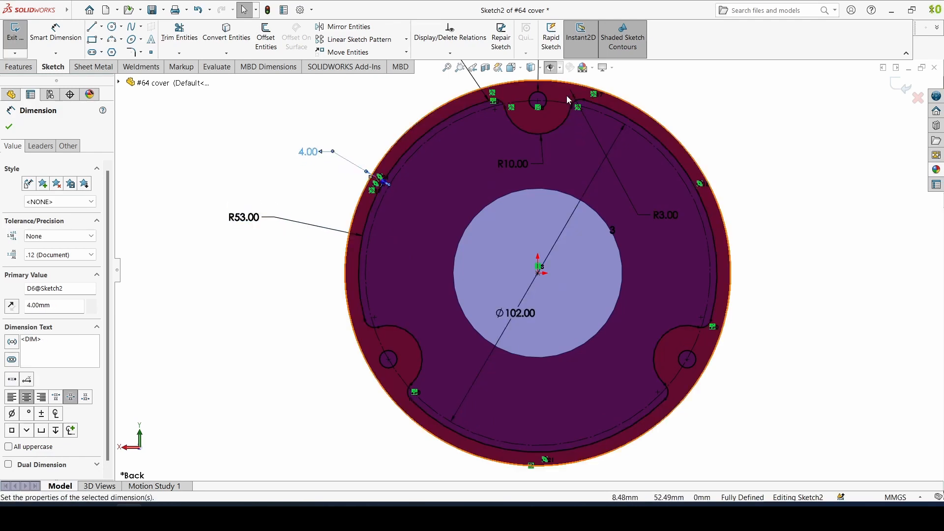
pyautogui.scroll(1, 565, 105)
pyautogui.scroll(1, 579, 98)
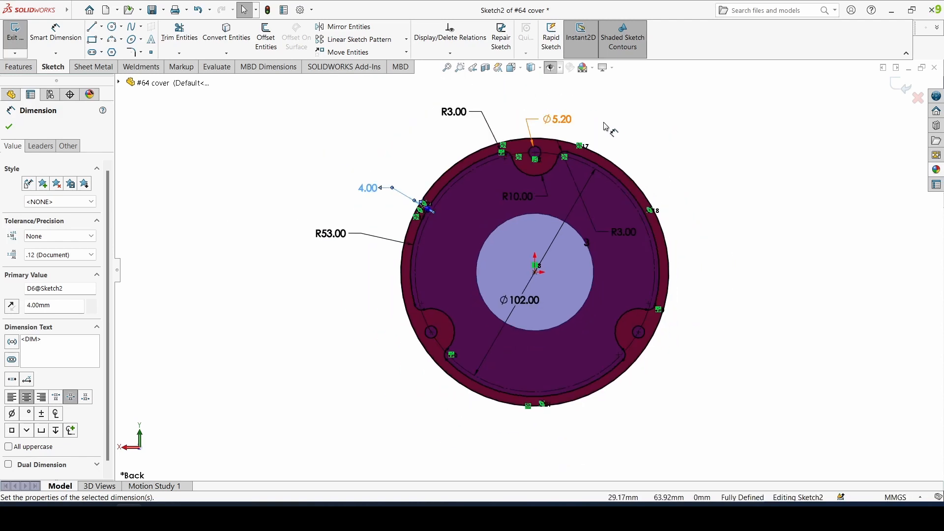
pyautogui.scroll(-2, 606, 127)
pyautogui.moveTo(615, 296); pyautogui.dragTo(596, 263)
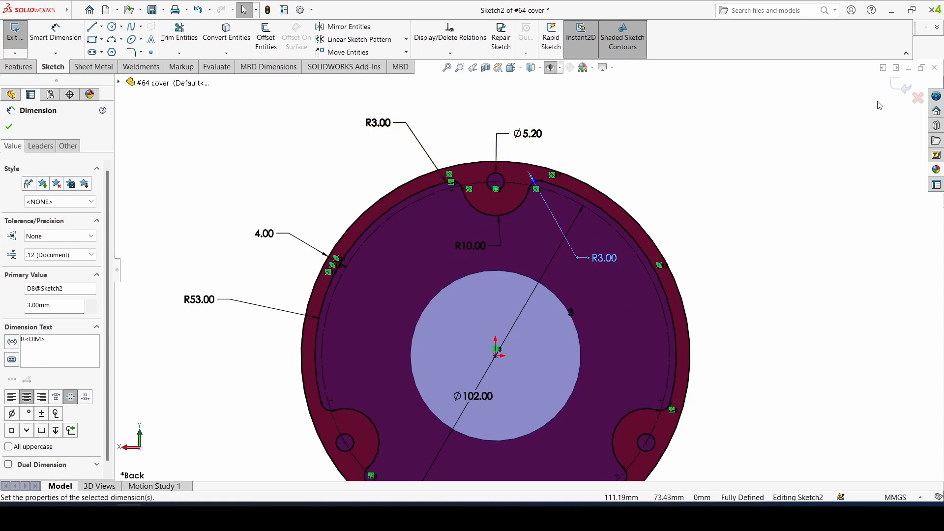
pyautogui.click(903, 86)
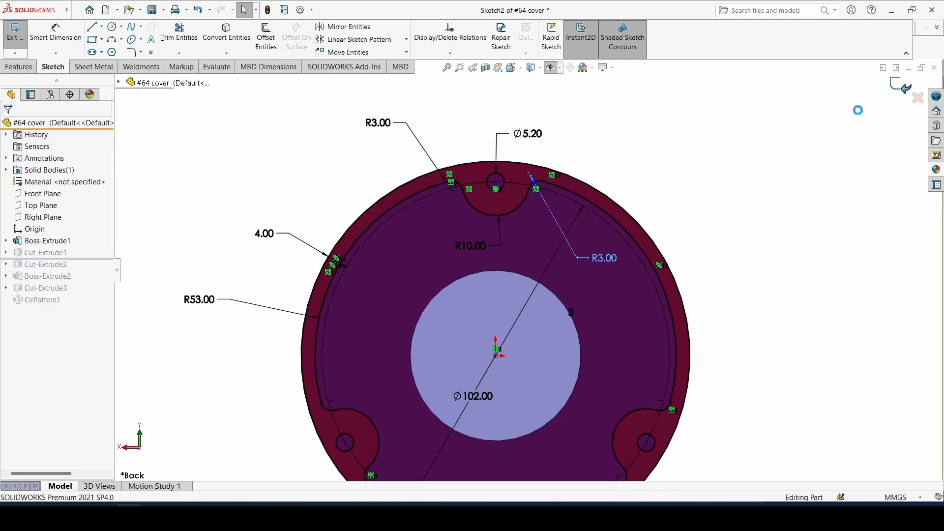
# Step: Review the extrusion settings of Cut-Extrude1, accept them as they are and inspect the pocket from an angle
pyautogui.click(43, 253)
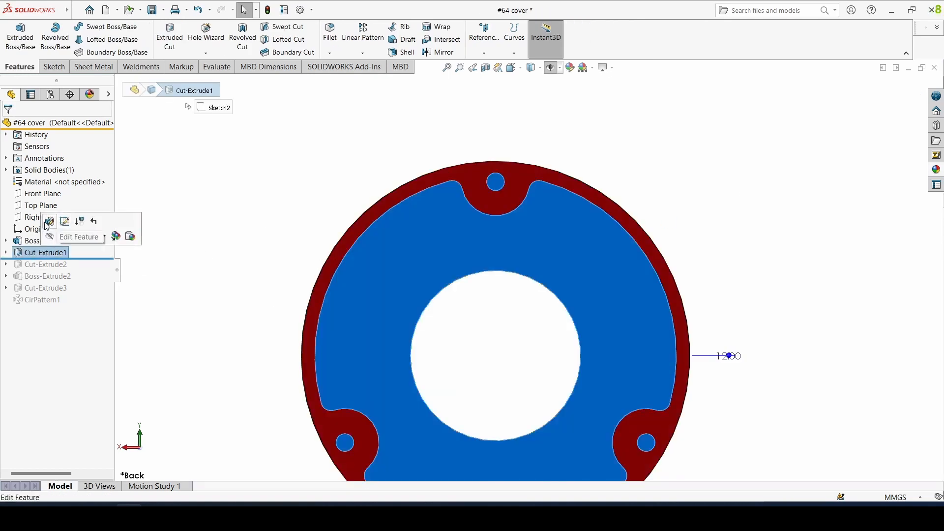
pyautogui.click(49, 222)
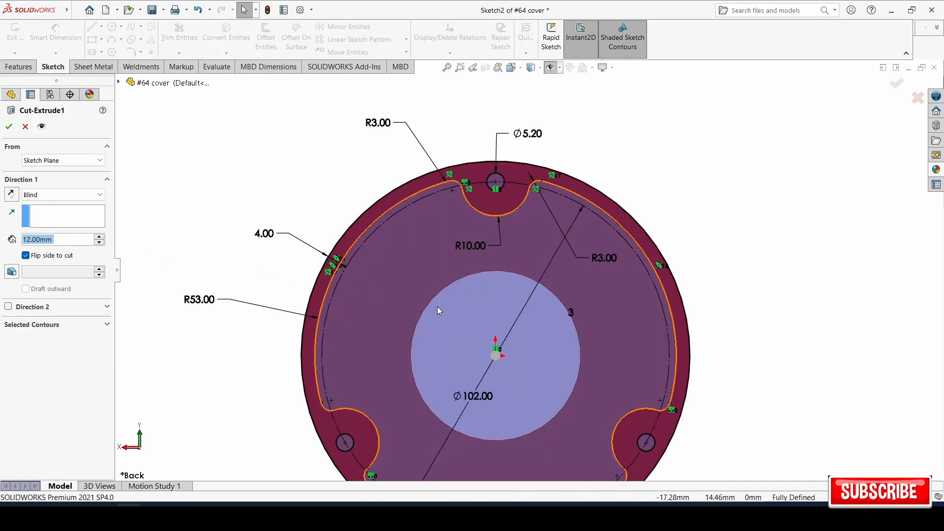
pyautogui.scroll(3, 438, 307)
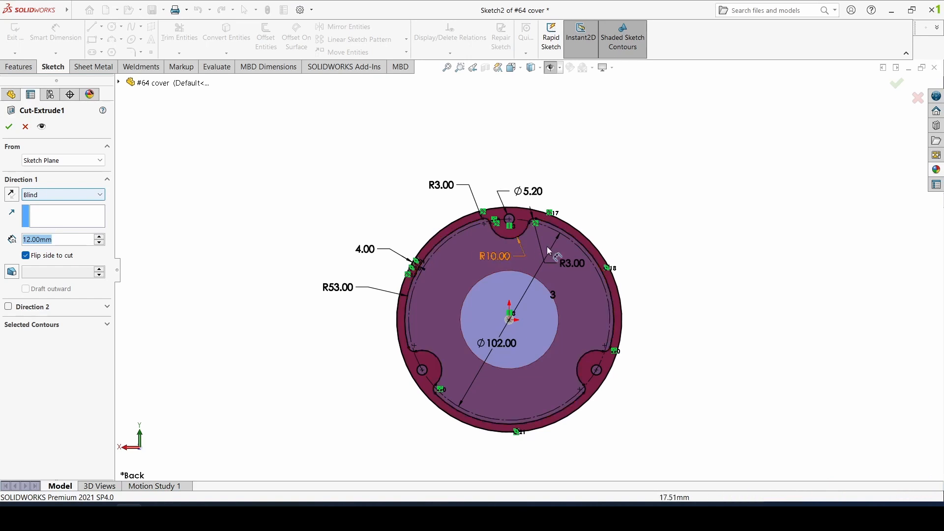
pyautogui.click(9, 128)
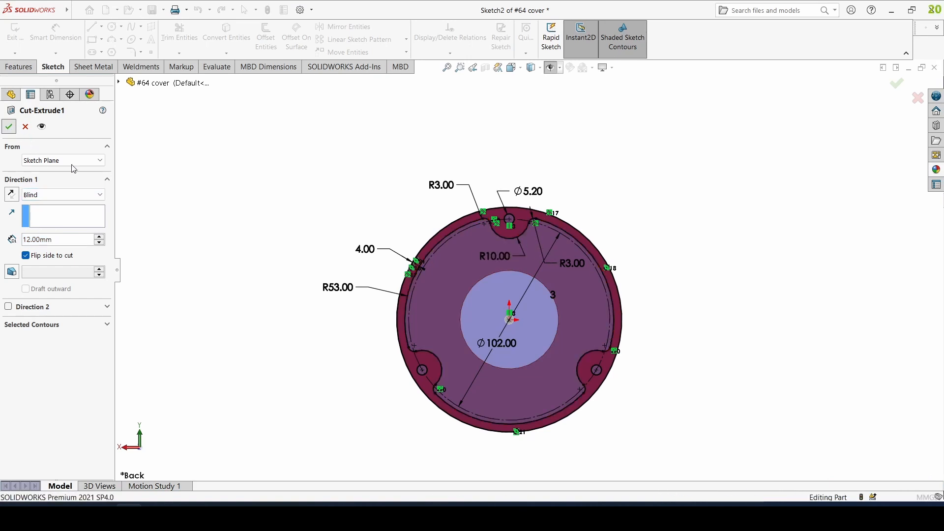
pyautogui.moveTo(668, 276); pyautogui.dragTo(427, 294, button='middle')
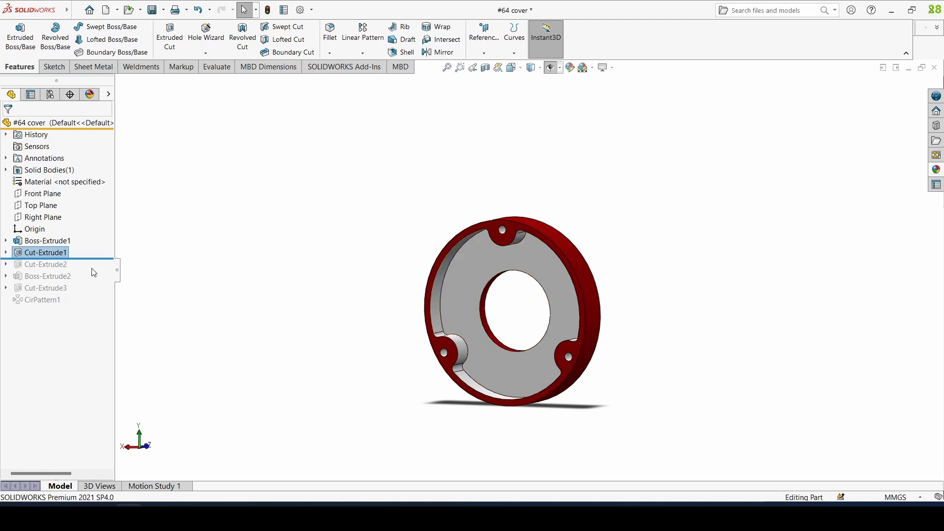
# Step: Roll the model forward to include Cut-Extrude2 and open that feature's sketch for editing
pyautogui.moveTo(96, 259); pyautogui.dragTo(88, 270)
pyautogui.click(45, 264)
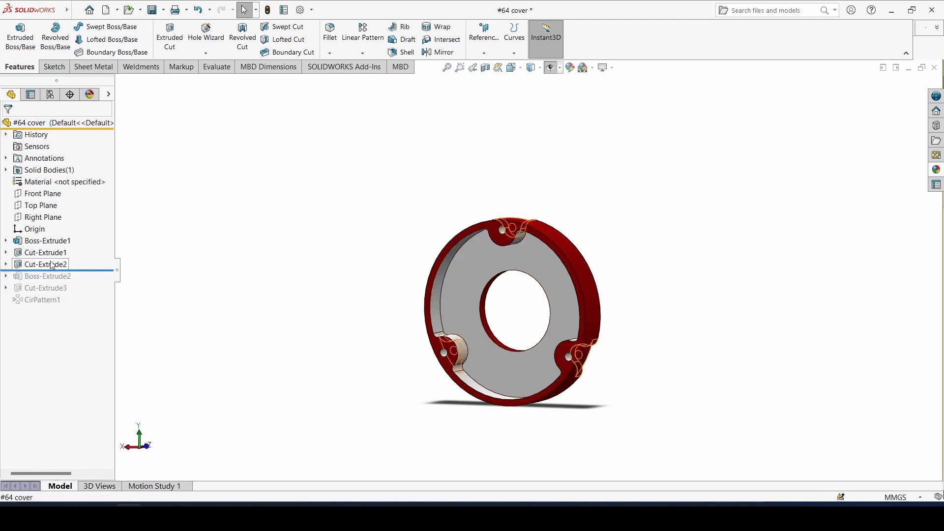
pyautogui.click(75, 235)
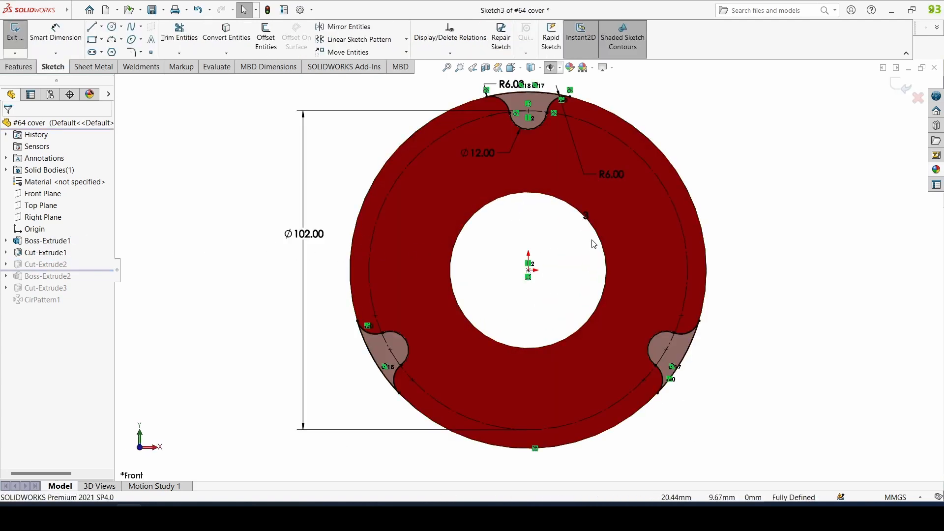
# Step: Reposition the diameter 102, diameter 12 and both R6 dimension labels in the Cut-Extrude2 notch sketch, and exit the sketch
pyautogui.scroll(3, 591, 234)
pyautogui.scroll(-1, 603, 228)
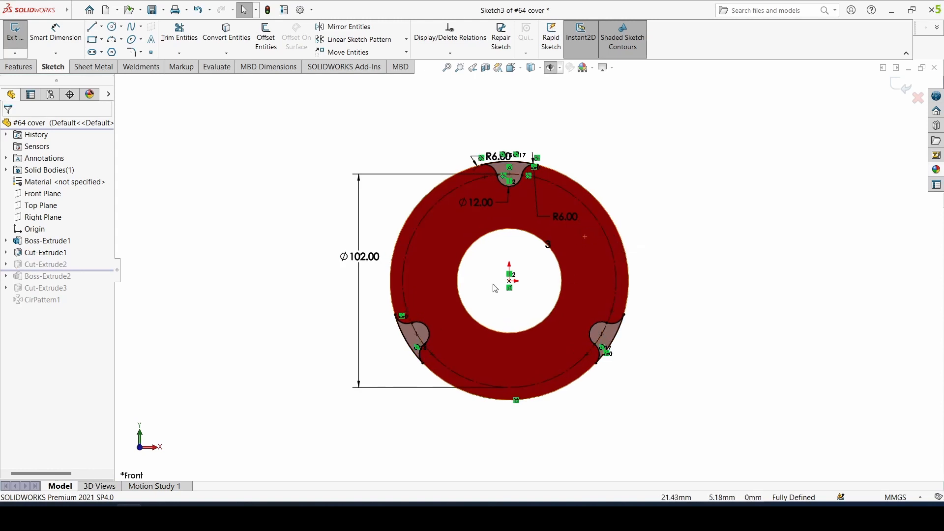
pyautogui.moveTo(357, 262); pyautogui.dragTo(355, 271)
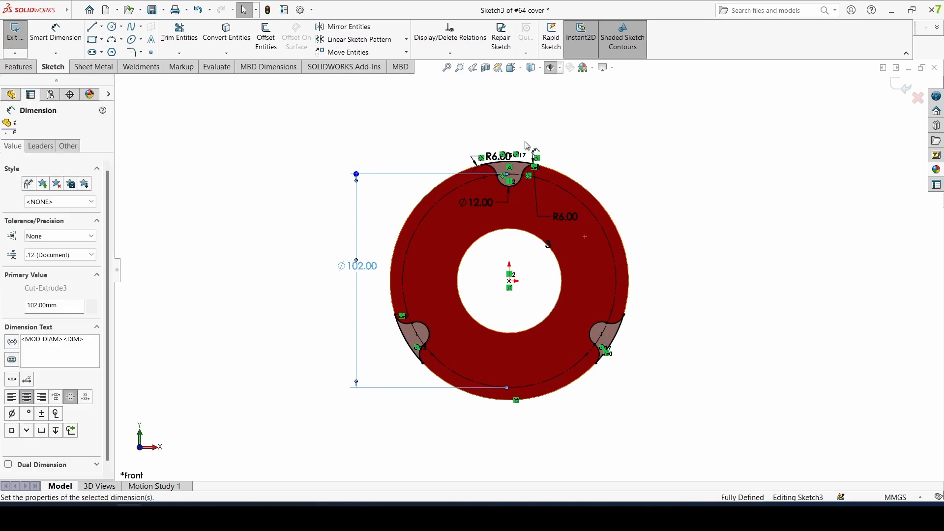
pyautogui.scroll(-5, 526, 143)
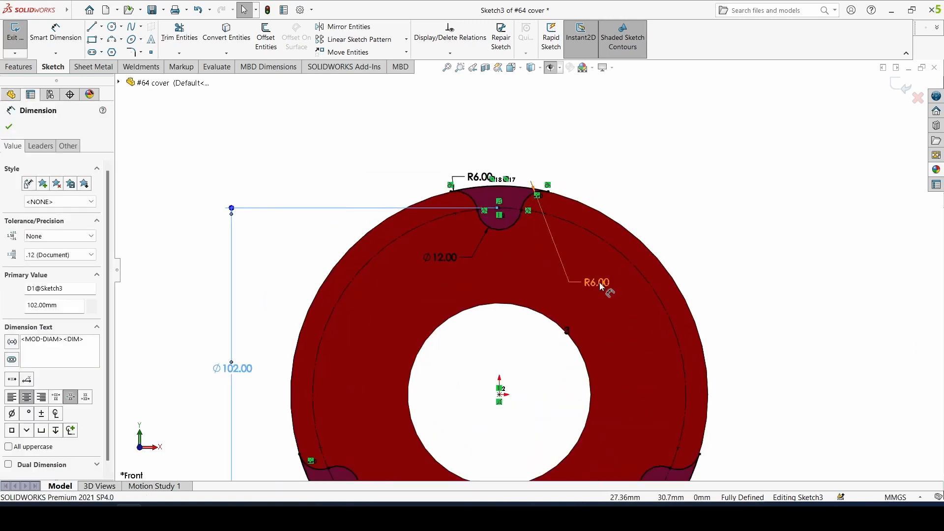
pyautogui.moveTo(600, 282); pyautogui.dragTo(600, 243)
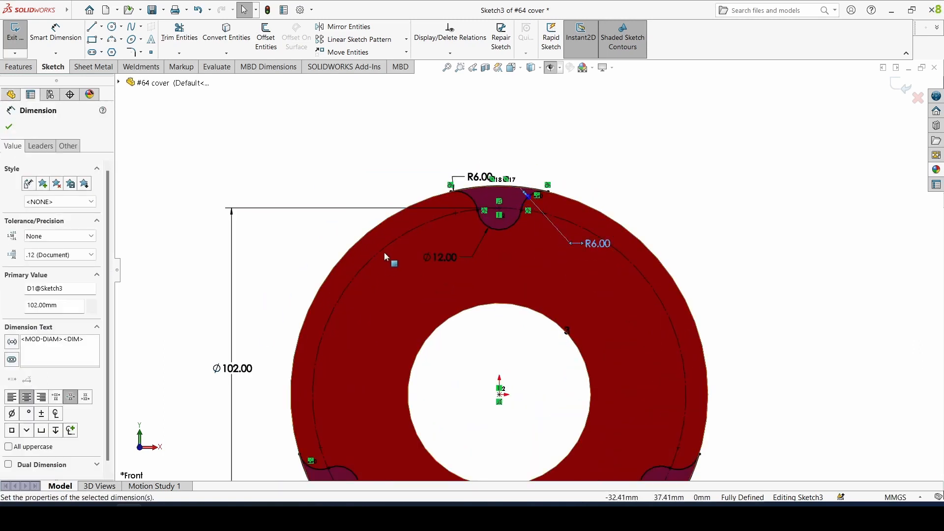
pyautogui.moveTo(444, 256); pyautogui.dragTo(446, 234)
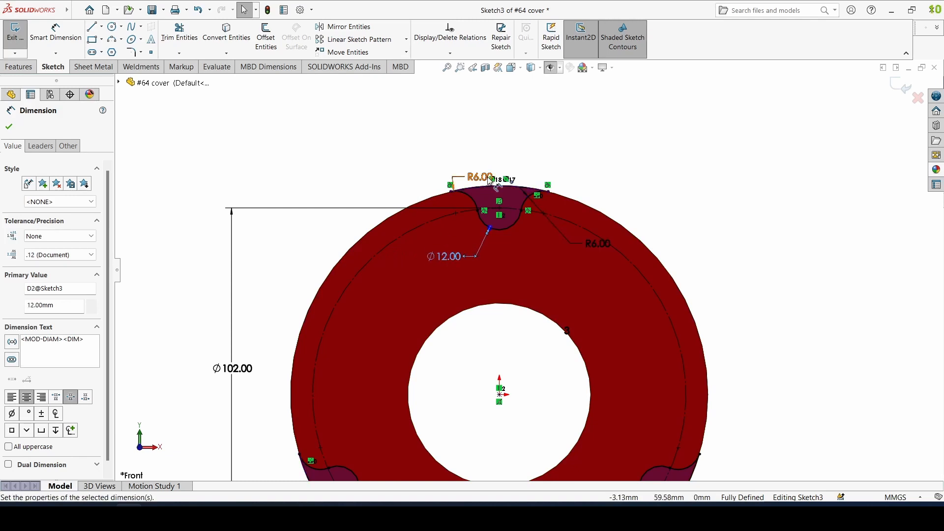
pyautogui.moveTo(490, 180)
pyautogui.mouseDown()
pyautogui.moveTo(467, 161)
pyautogui.moveTo(522, 143)
pyautogui.mouseUp()
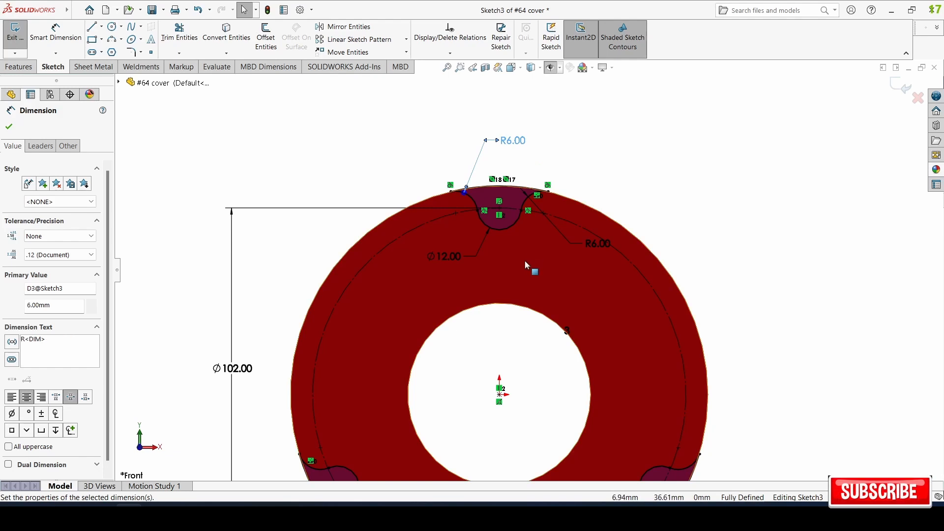
pyautogui.scroll(3, 524, 261)
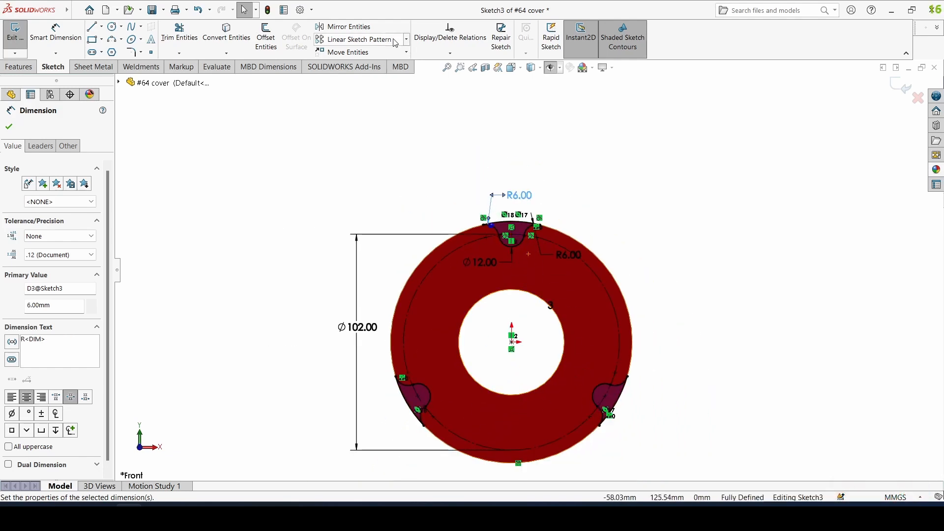
pyautogui.click(406, 40)
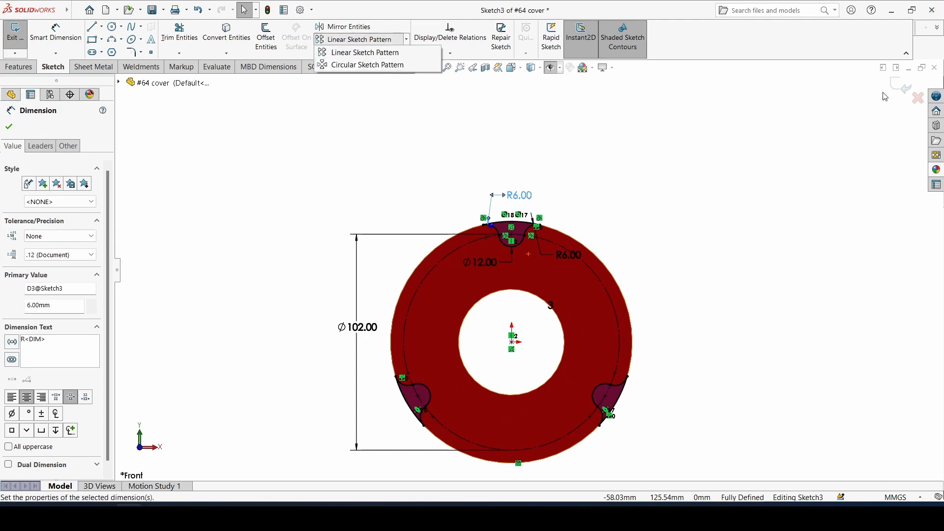
pyautogui.click(902, 87)
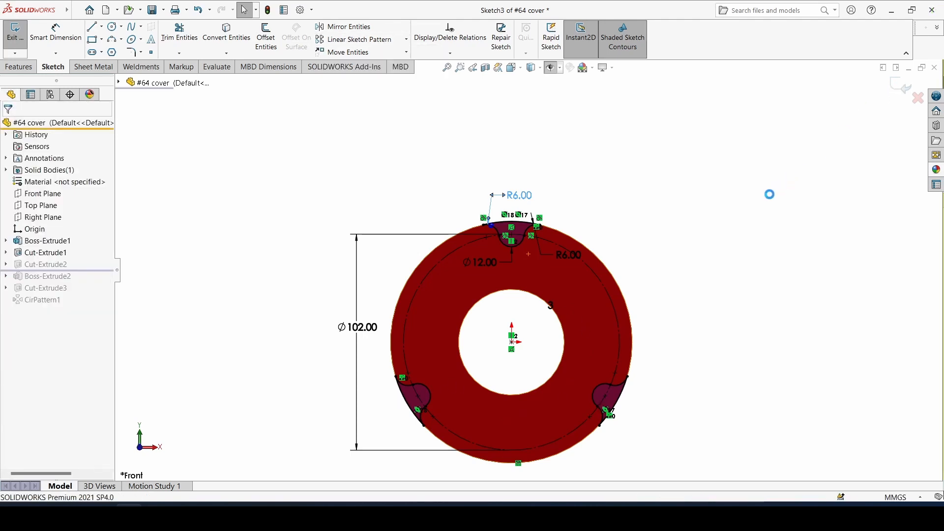
# Step: Review the extrusion settings of Cut-Extrude2 and accept them as they are
pyautogui.click(51, 265)
pyautogui.click(58, 235)
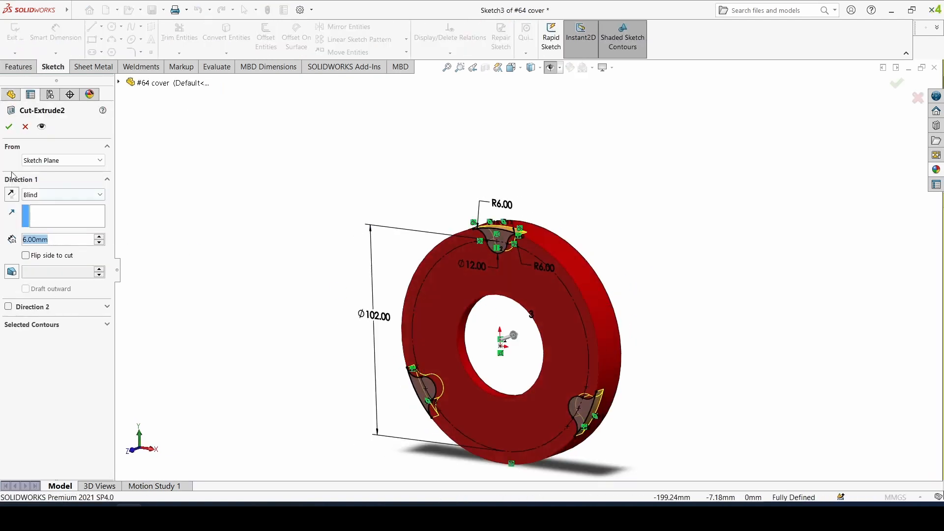
pyautogui.click(9, 128)
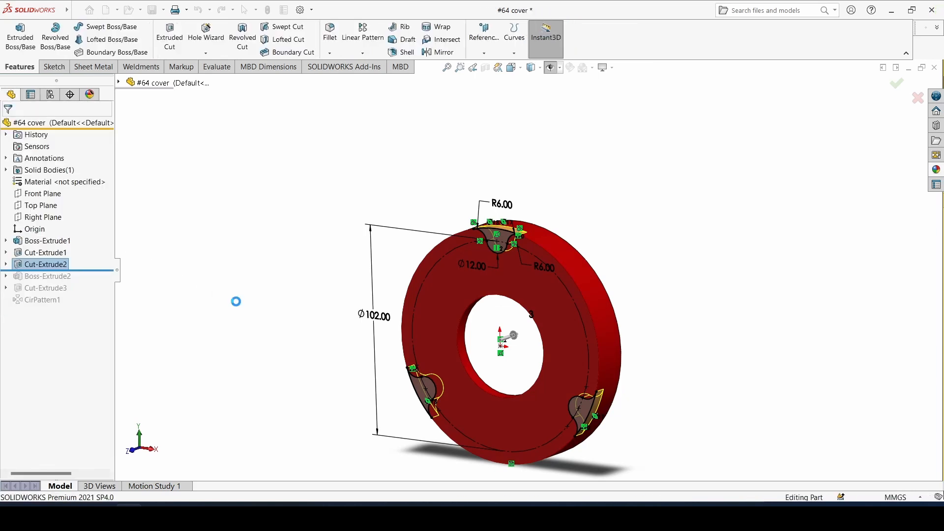
# Step: Roll the model forward to include Boss-Extrude2 and open its sketch to examine the concentric boss circles
pyautogui.moveTo(103, 271); pyautogui.dragTo(90, 284)
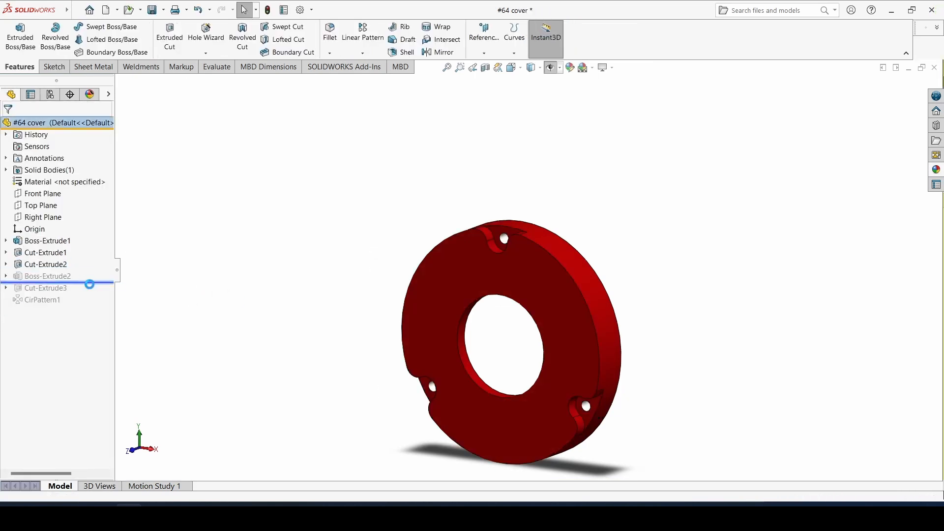
pyautogui.click(59, 276)
pyautogui.click(85, 247)
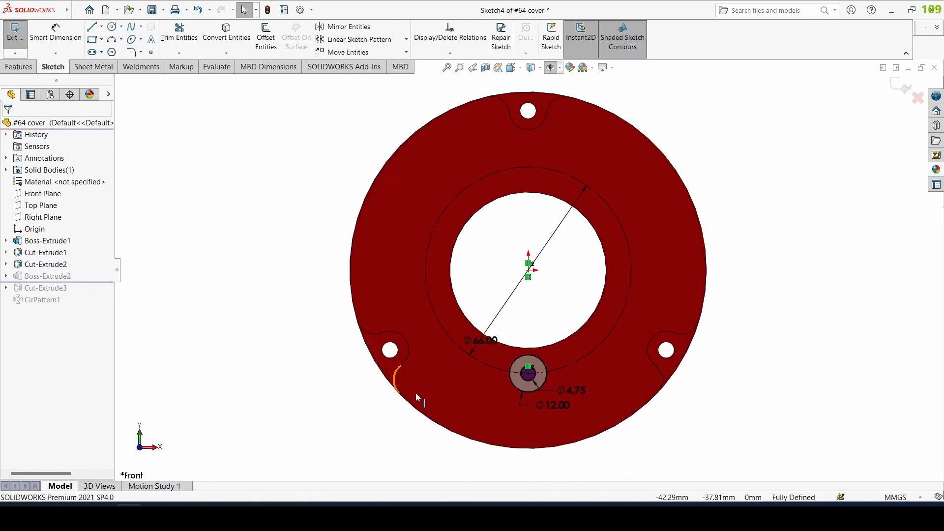
pyautogui.scroll(-3, 556, 408)
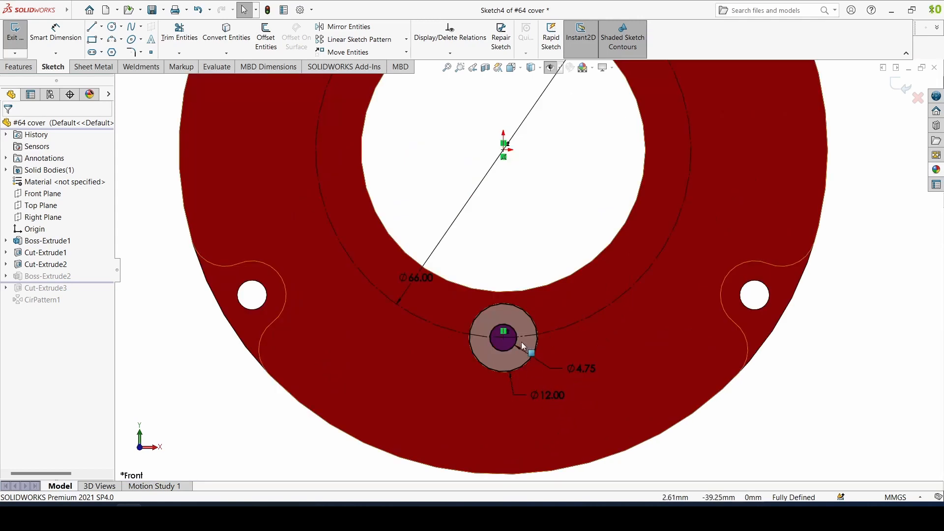
pyautogui.press('f')
pyautogui.scroll(2, 846, 166)
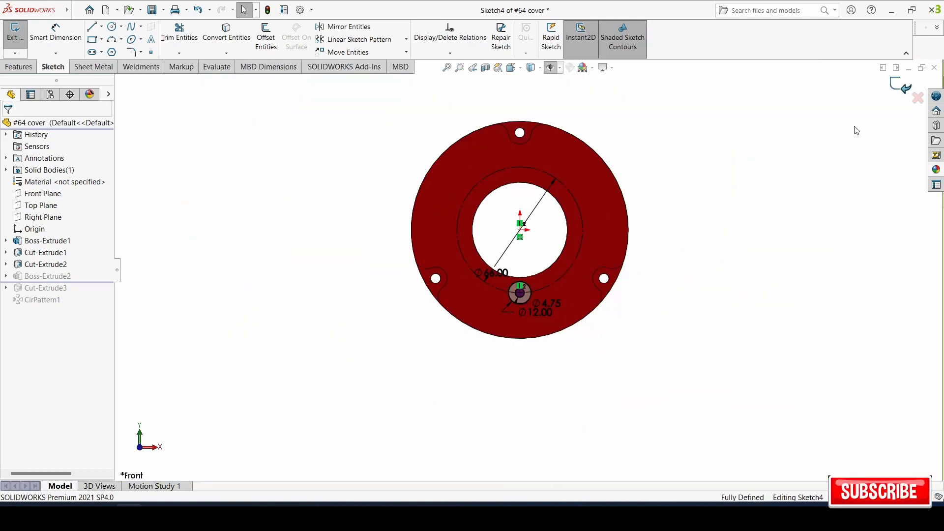
# Step: Leave the boss sketch and review the extrusion settings of Boss-Extrude2, accepting them as they are
pyautogui.click(47, 276)
pyautogui.click(61, 261)
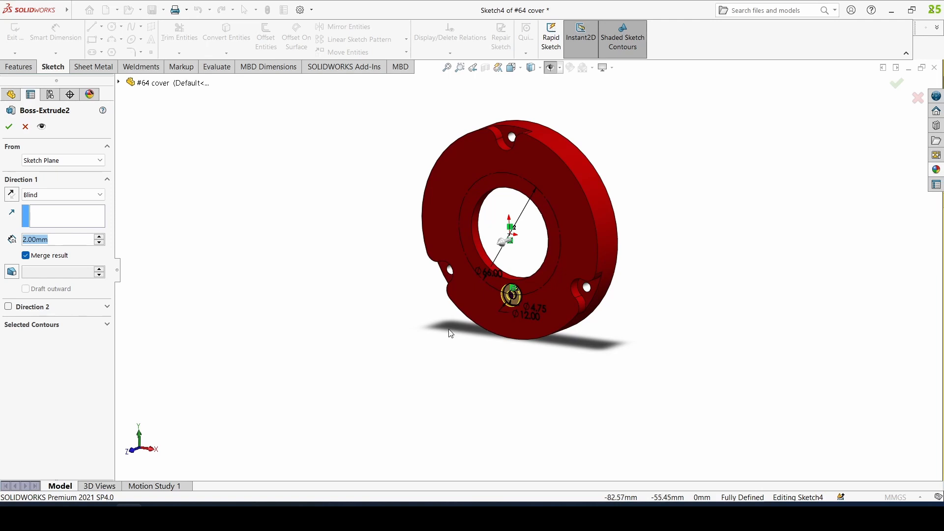
pyautogui.scroll(-3, 521, 304)
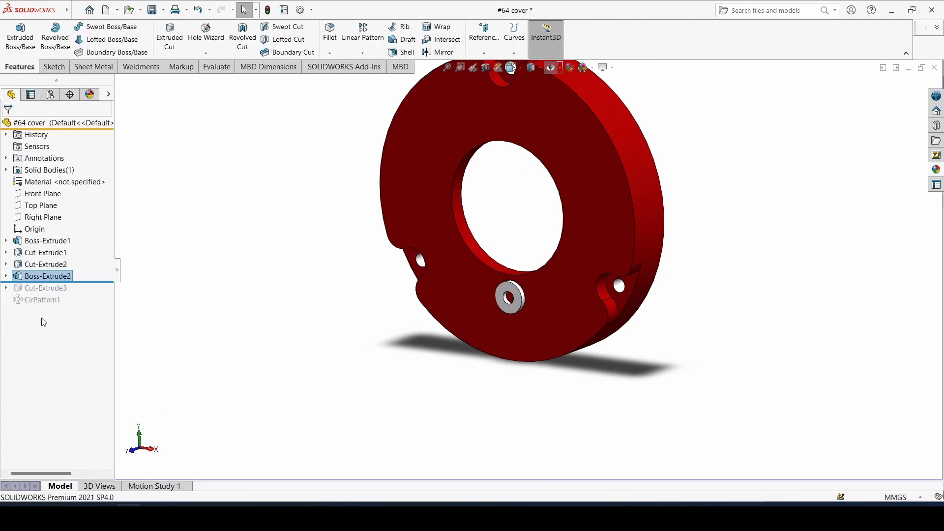
# Step: Roll the model forward to include Cut-Extrude3, open its sketch to examine the circle dimensions, and exit the sketch
pyautogui.moveTo(75, 280); pyautogui.dragTo(75, 293)
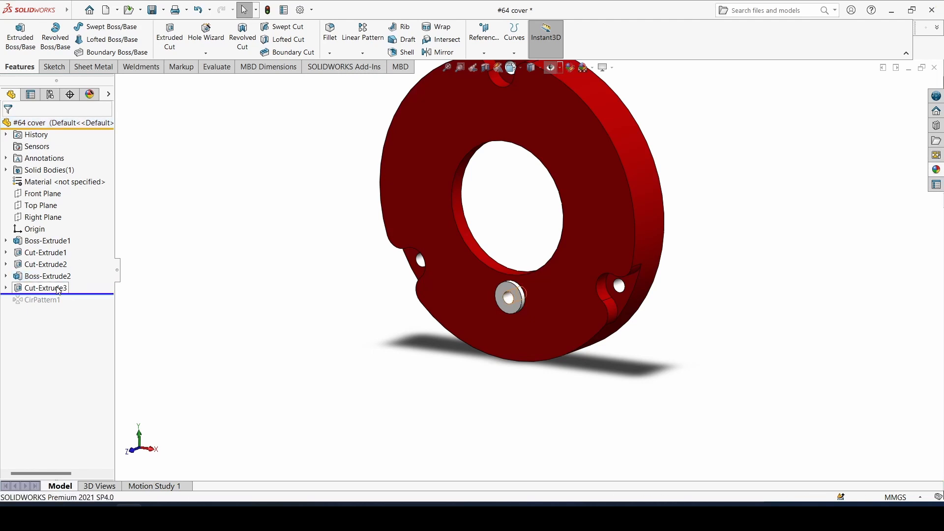
pyautogui.click(55, 288)
pyautogui.click(79, 260)
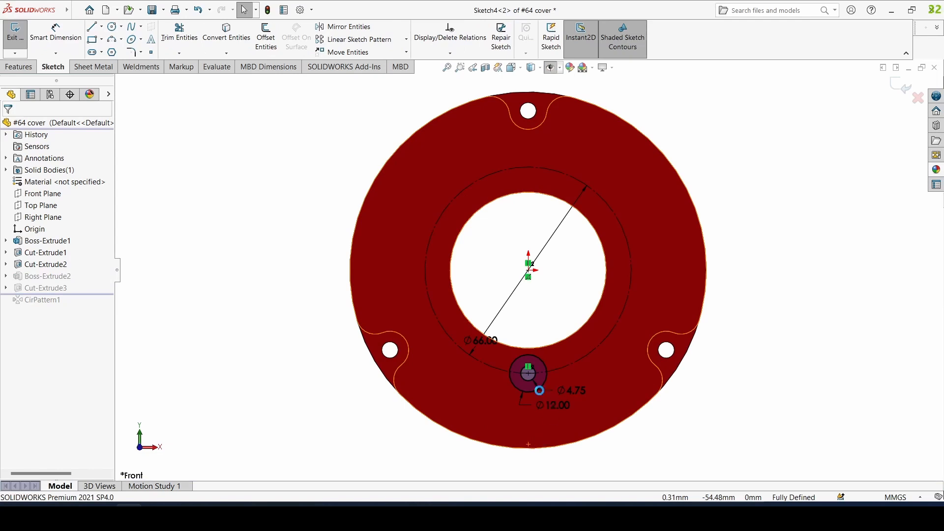
pyautogui.scroll(-6, 539, 388)
pyautogui.scroll(6, 489, 334)
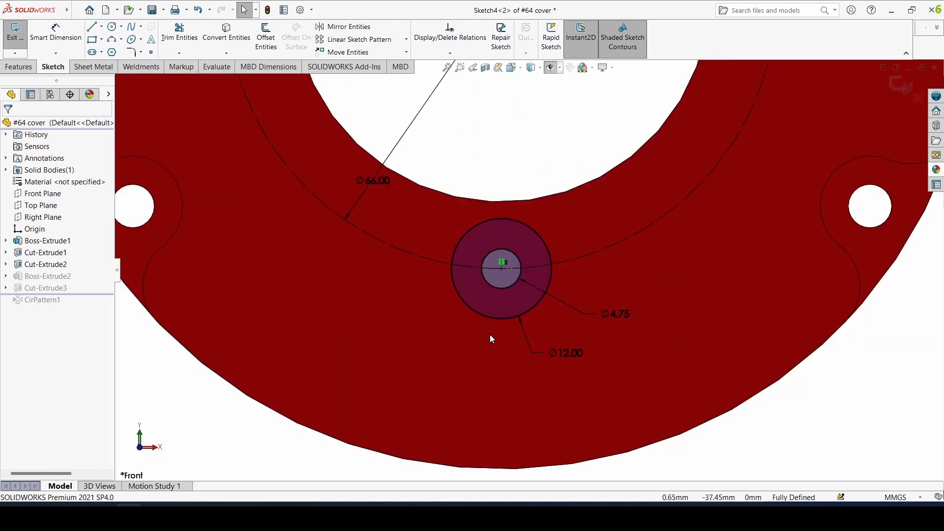
pyautogui.scroll(4, 496, 317)
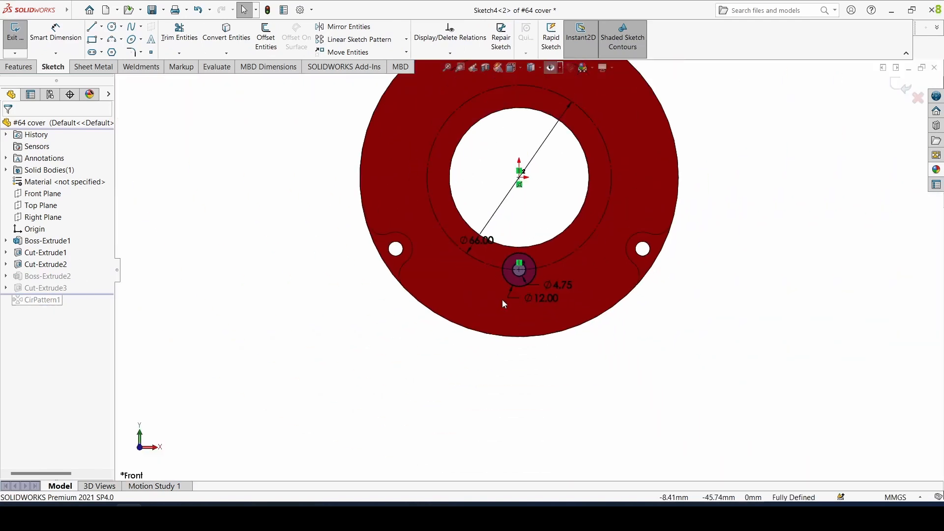
pyautogui.click(901, 86)
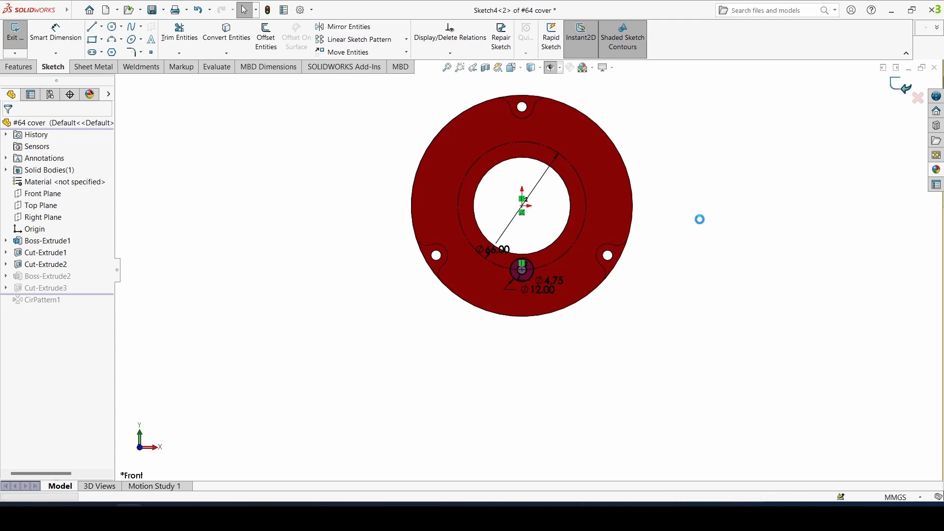
# Step: Review the extrusion settings and selected contour of Cut-Extrude3, accepting them as they are
pyautogui.click(50, 288)
pyautogui.click(51, 259)
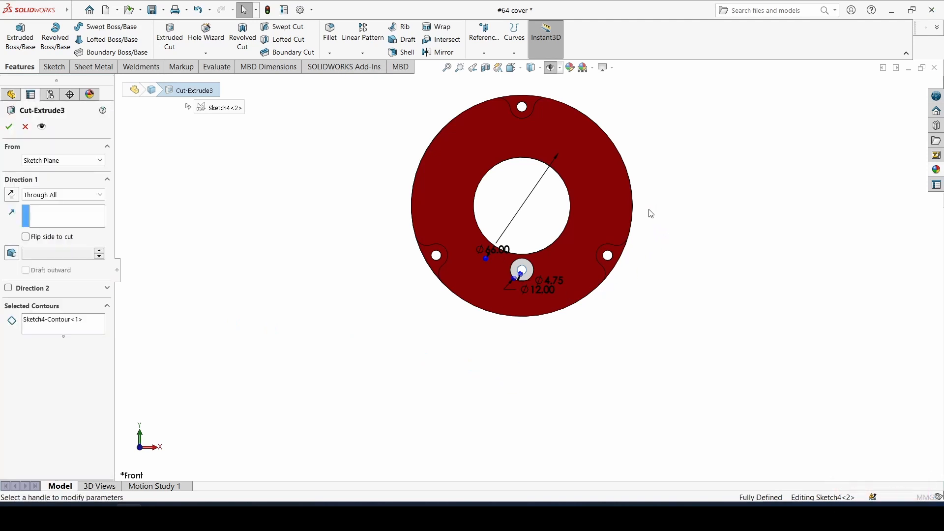
pyautogui.scroll(-3, 550, 259)
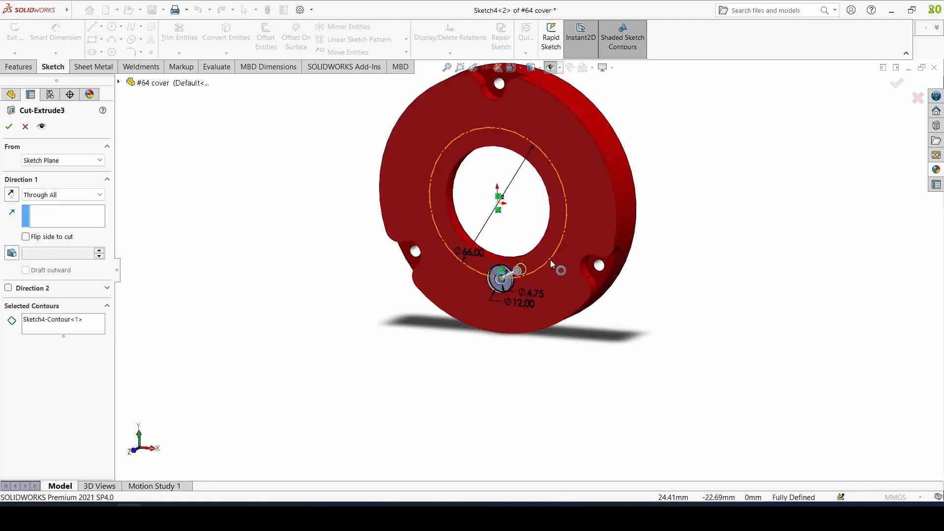
pyautogui.scroll(-3, 483, 304)
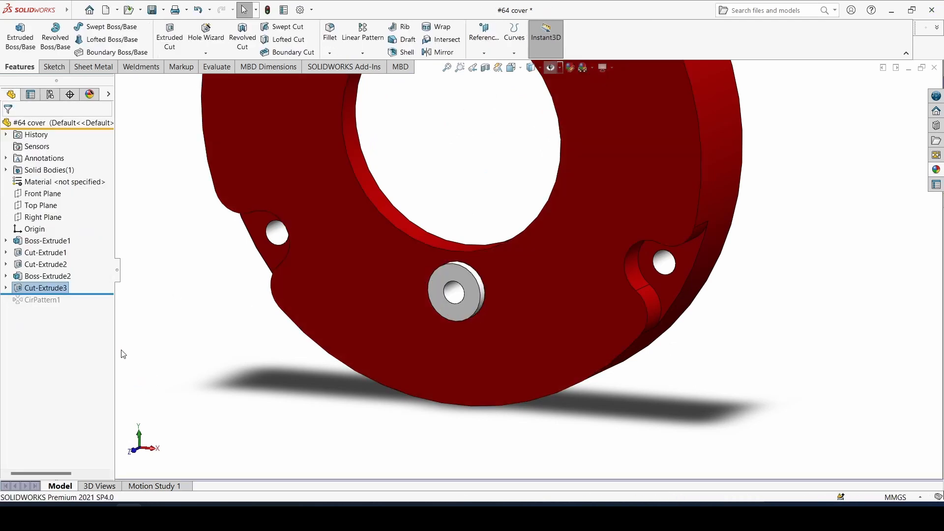
# Step: Roll the model forward to include CirPattern1 and review its angle, instance count and patterned features, accepting them as they are
pyautogui.scroll(2, 180, 338)
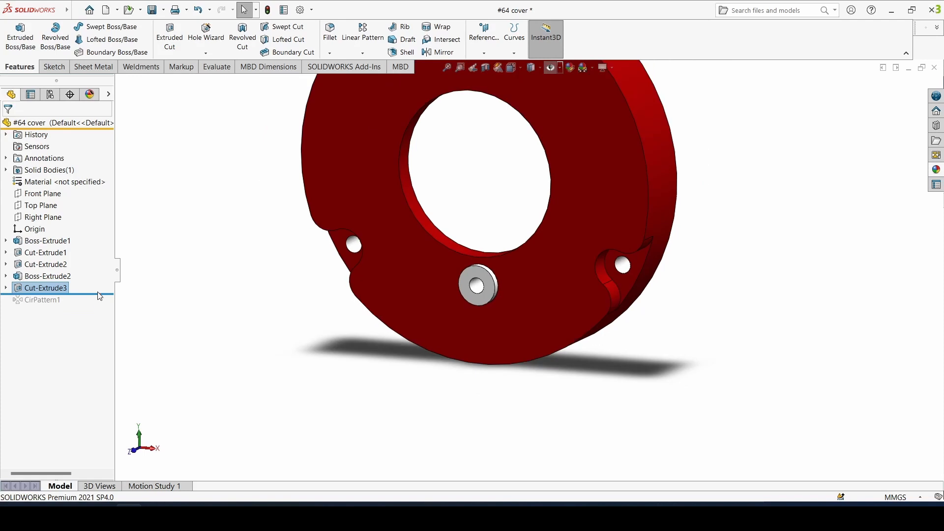
pyautogui.moveTo(103, 294); pyautogui.dragTo(101, 306)
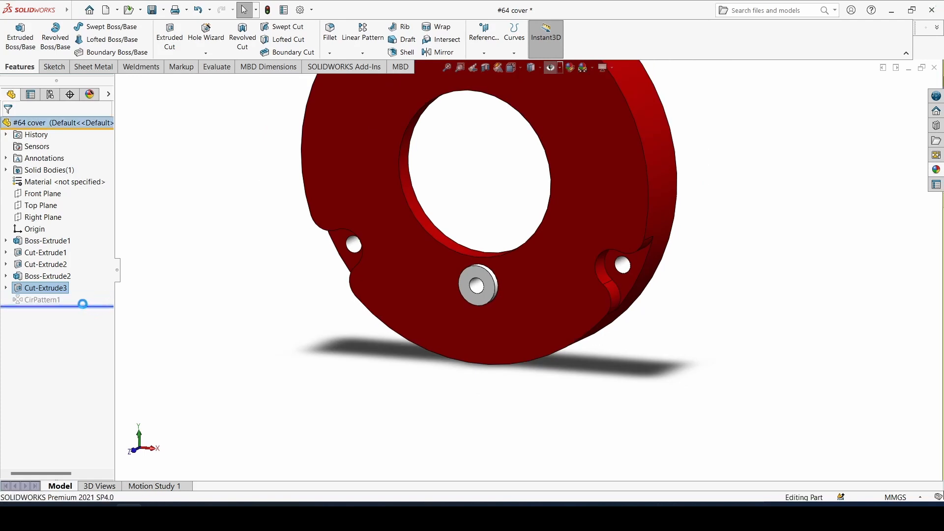
pyautogui.click(42, 299)
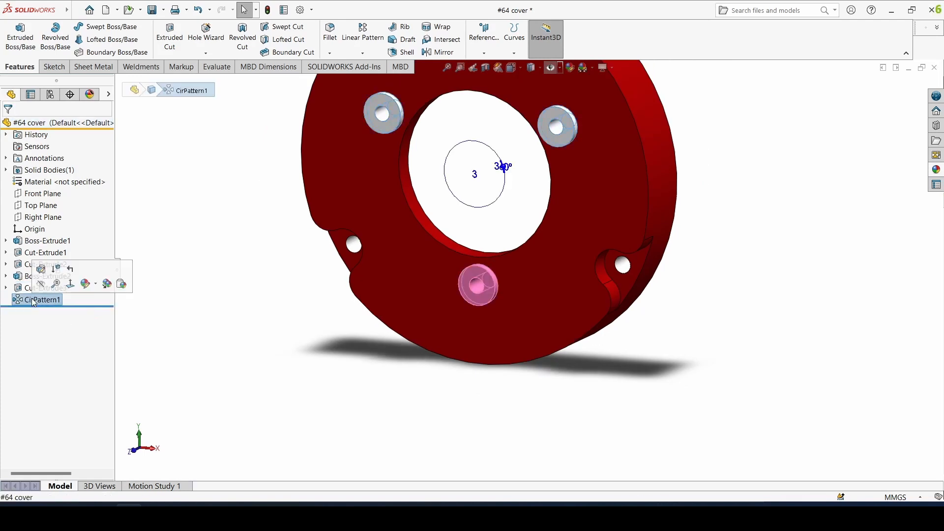
pyautogui.click(41, 272)
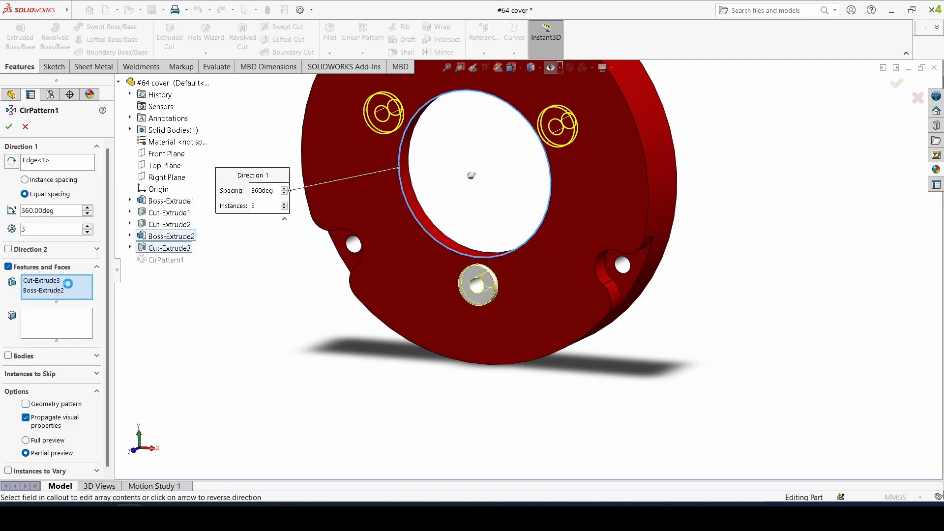
pyautogui.click(67, 282)
pyautogui.click(65, 291)
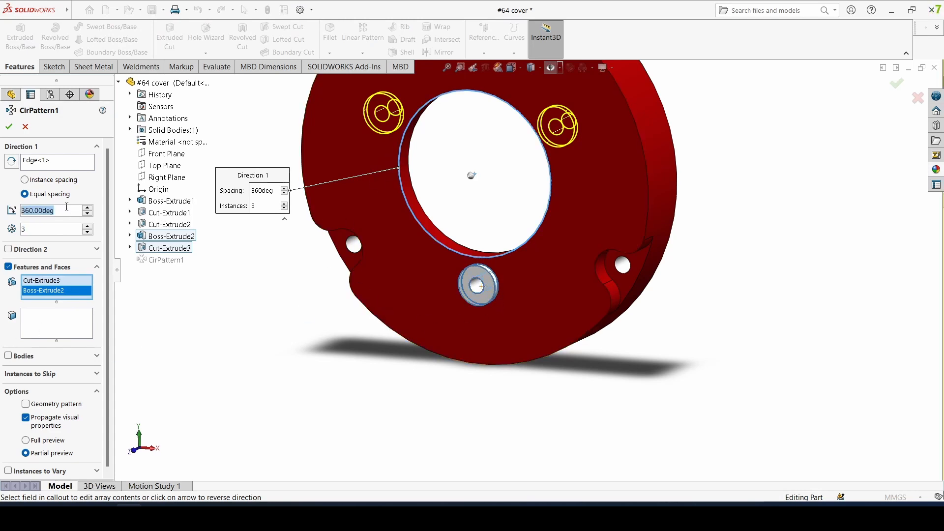
pyautogui.click(9, 127)
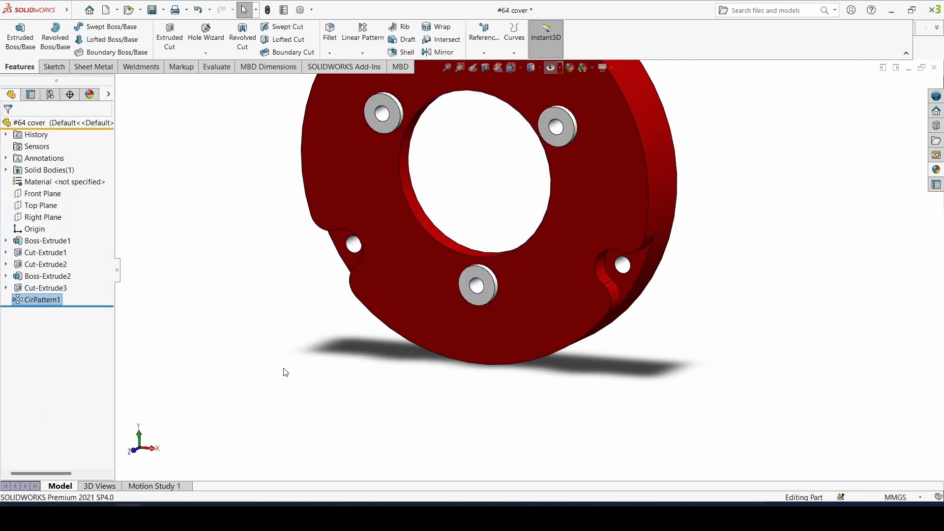
# Step: Fit the whole cover in view and set it to the isometric orientation
pyautogui.press('f')
pyautogui.scroll(1, 355, 280)
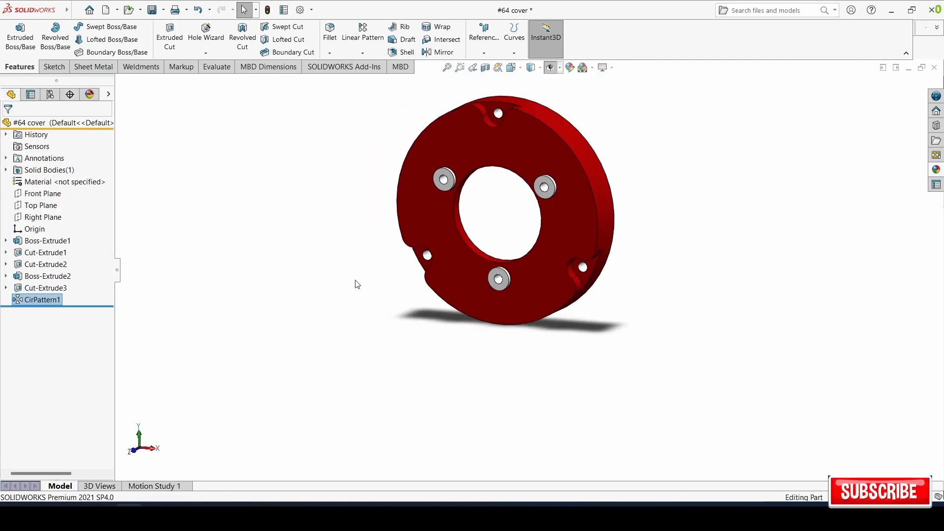
pyautogui.hotkey('ctrl', '7')
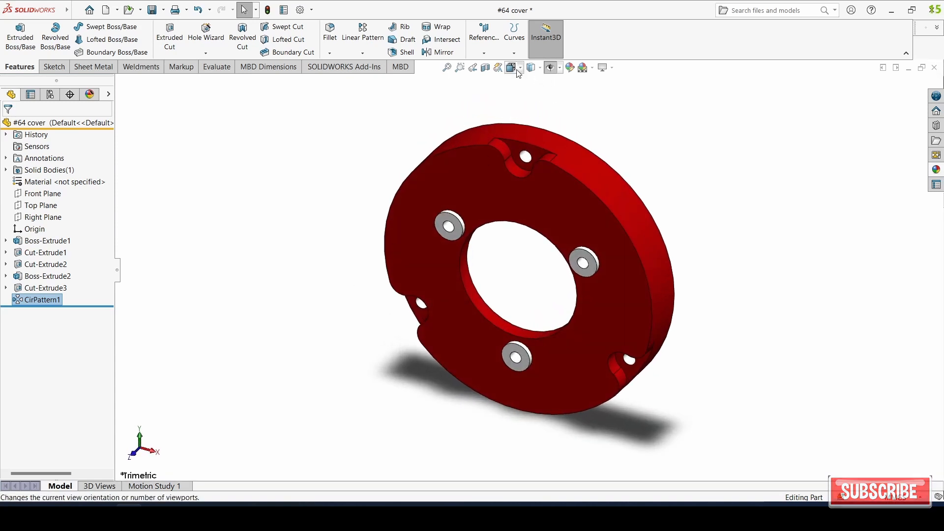
pyautogui.click(520, 70)
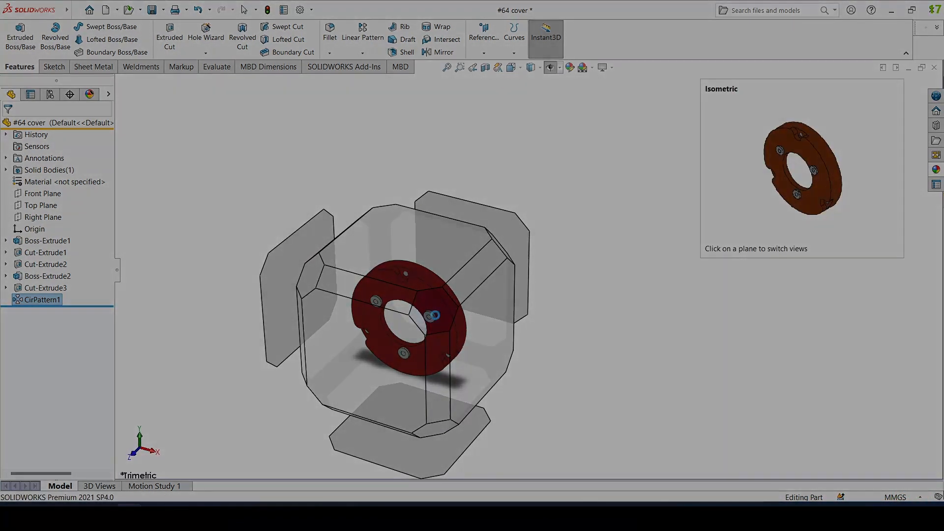
pyautogui.click(435, 315)
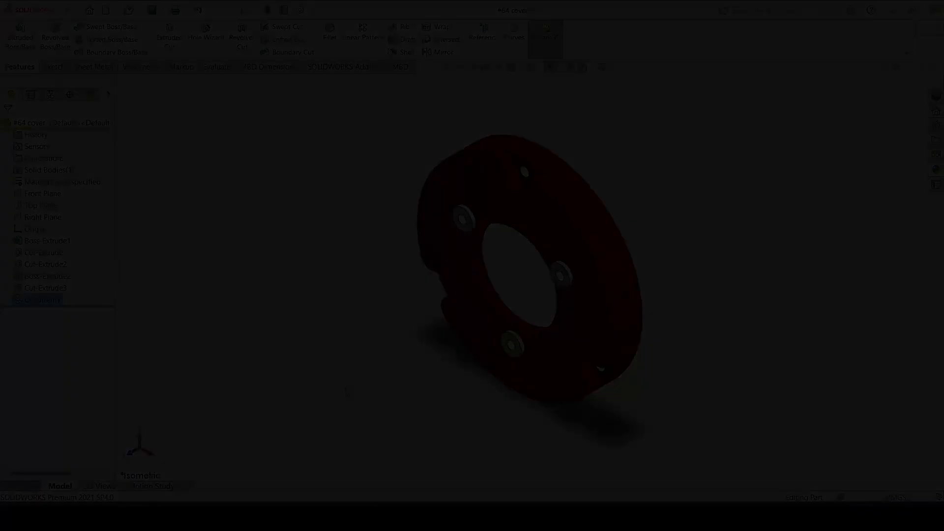